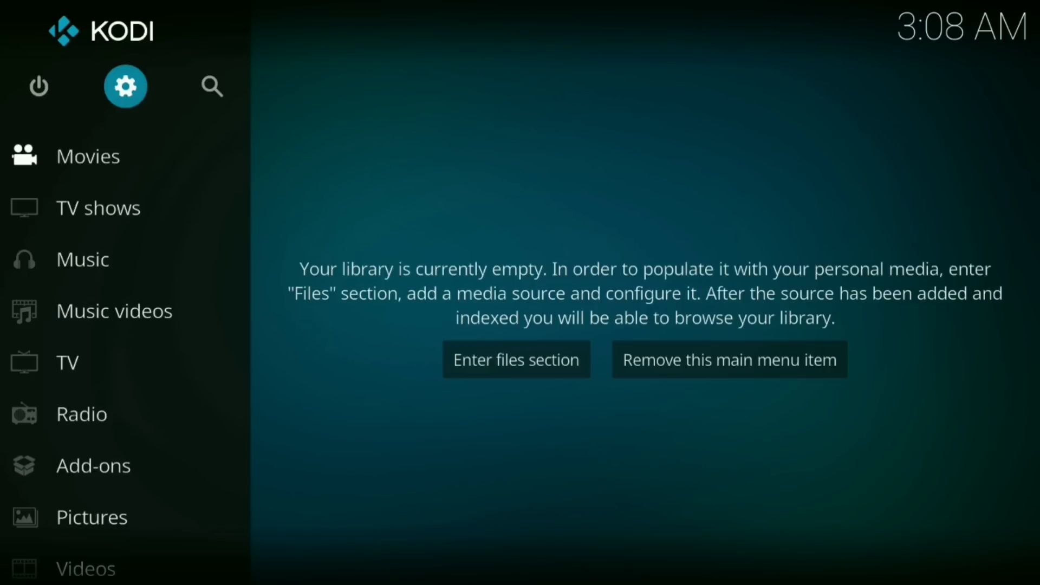
Step: Open the file manager from the system settings and start adding a new file source
{"action": "key", "text": "Return"}
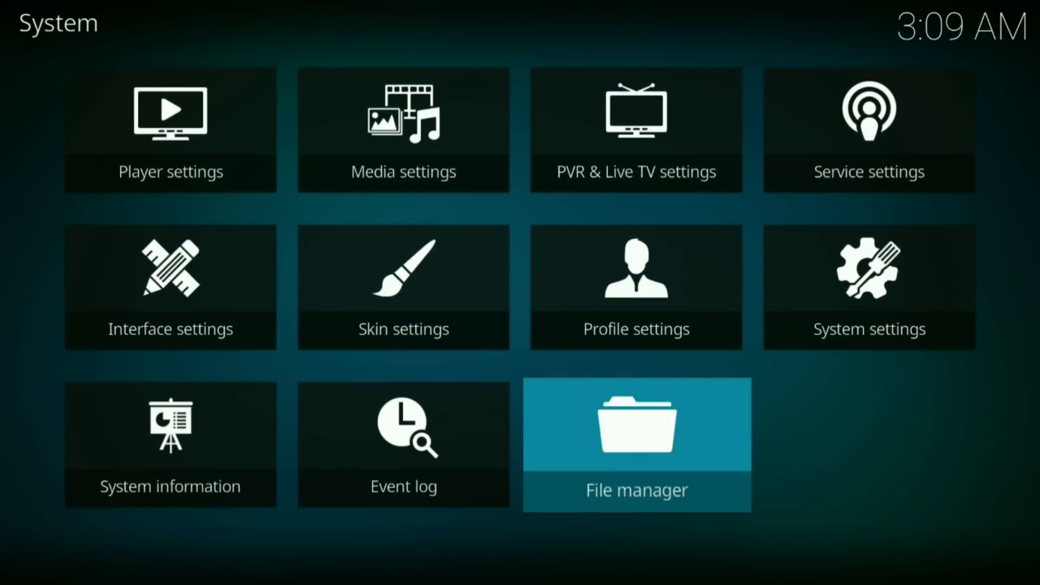
{"action": "key", "text": "Return"}
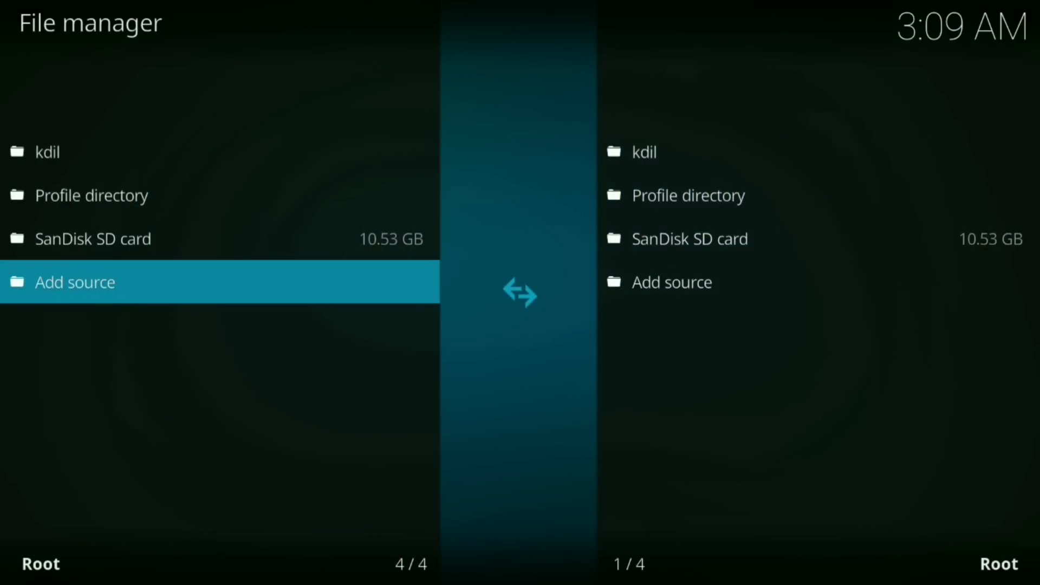
{"action": "key", "text": "Return"}
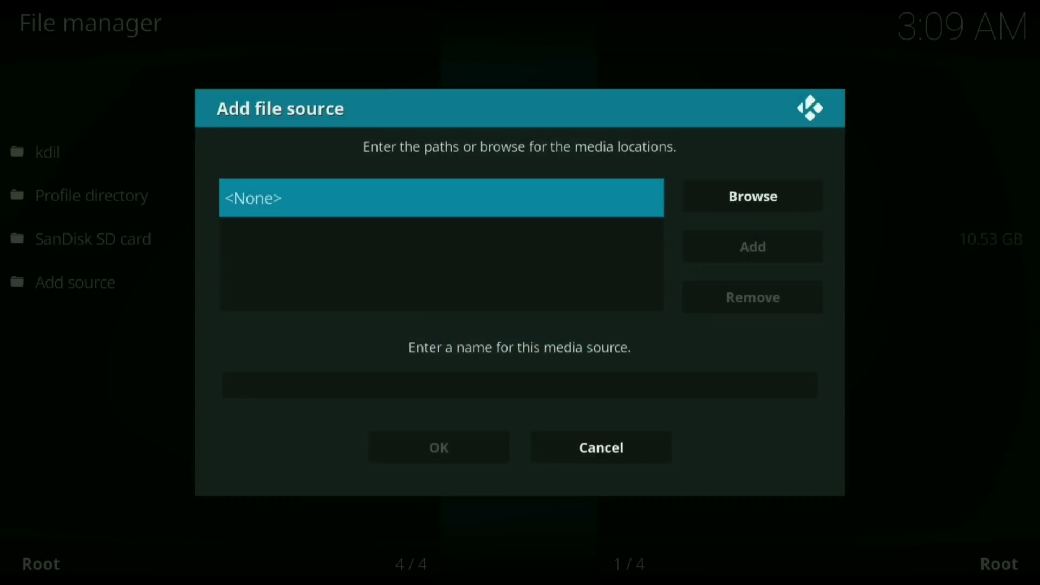
{"action": "key", "text": "Return"}
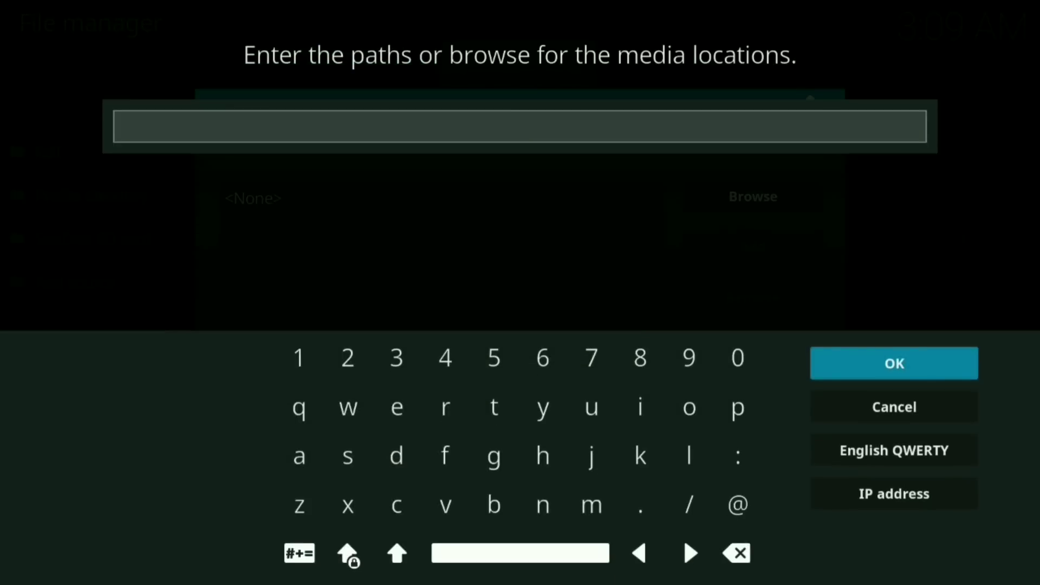
{"action": "type", "text": "http:"}
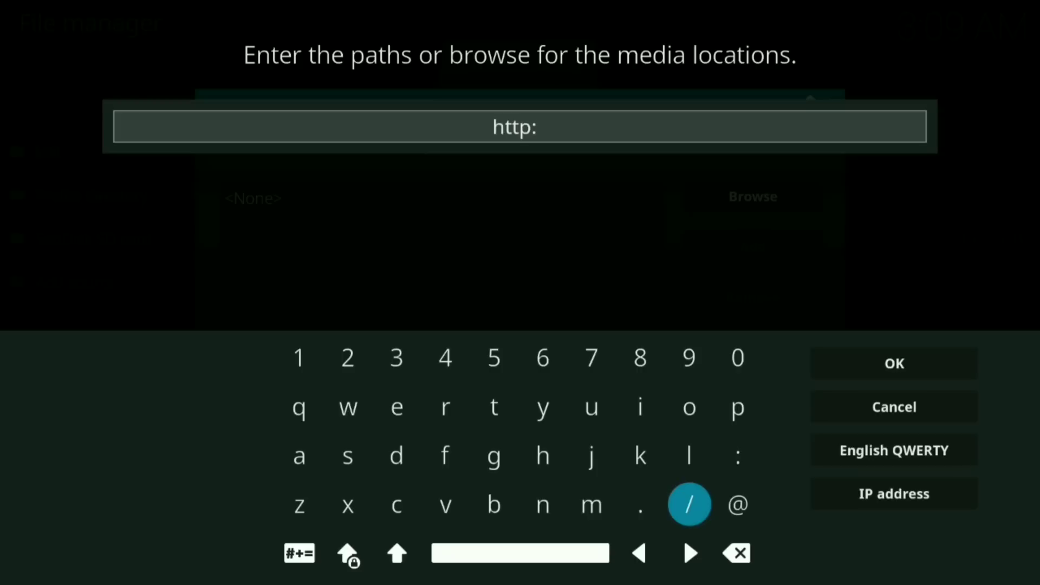
{"action": "type", "text": "//"}
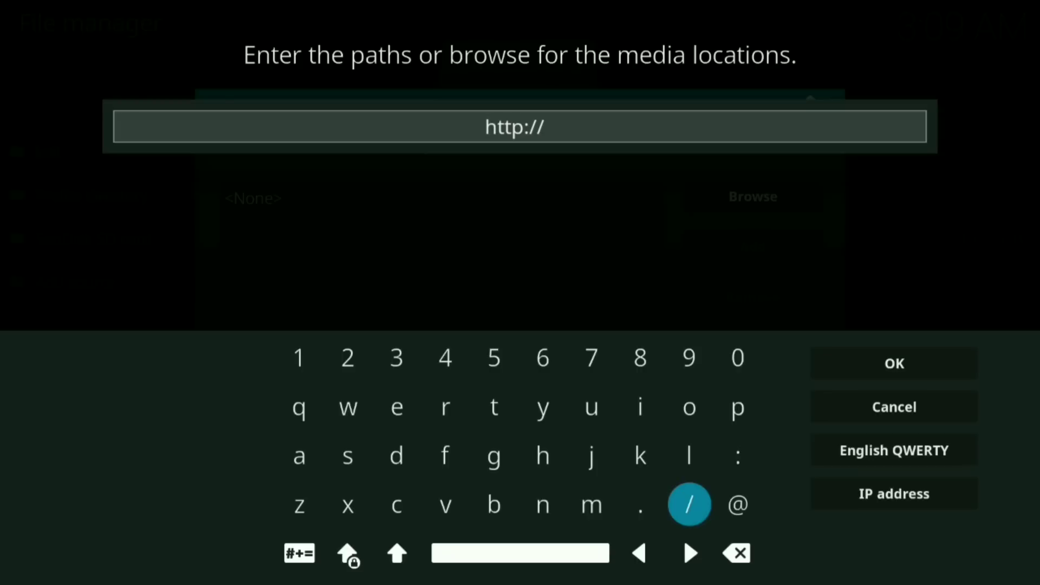
{"action": "type", "text": "repo.ta"}
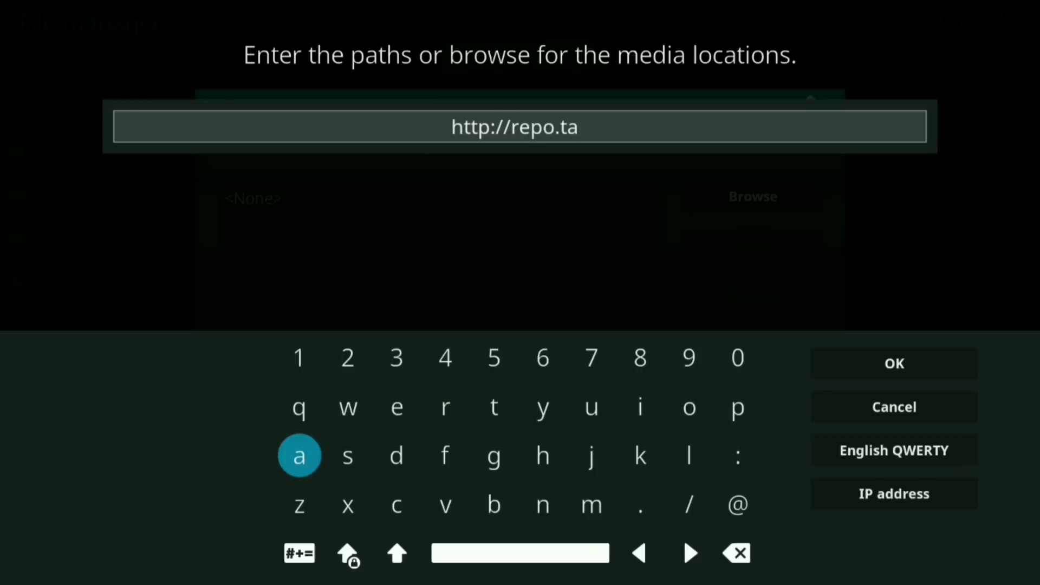
{"action": "type", "text": "nt"}
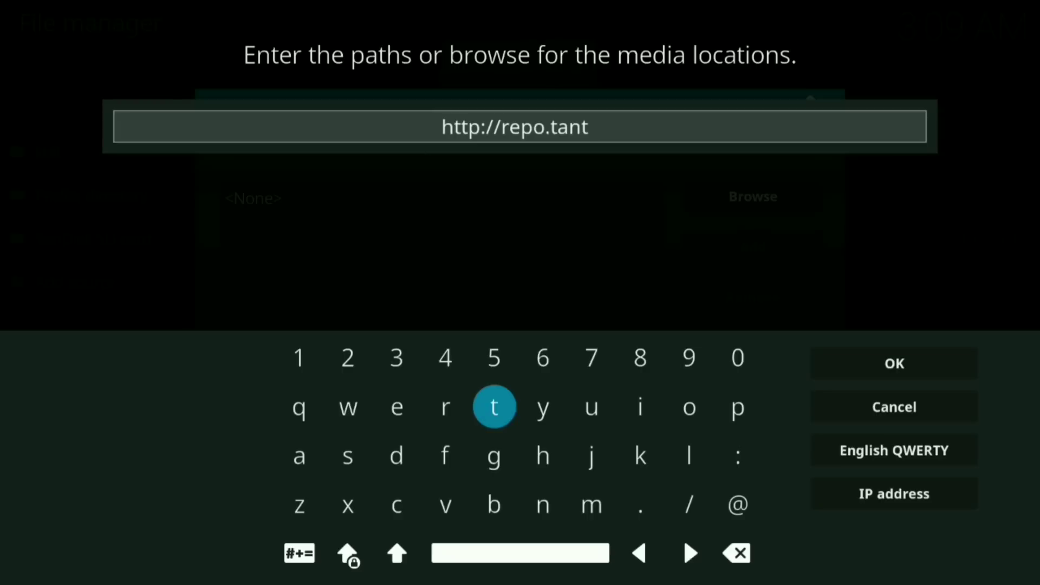
{"action": "type", "text": "ru"}
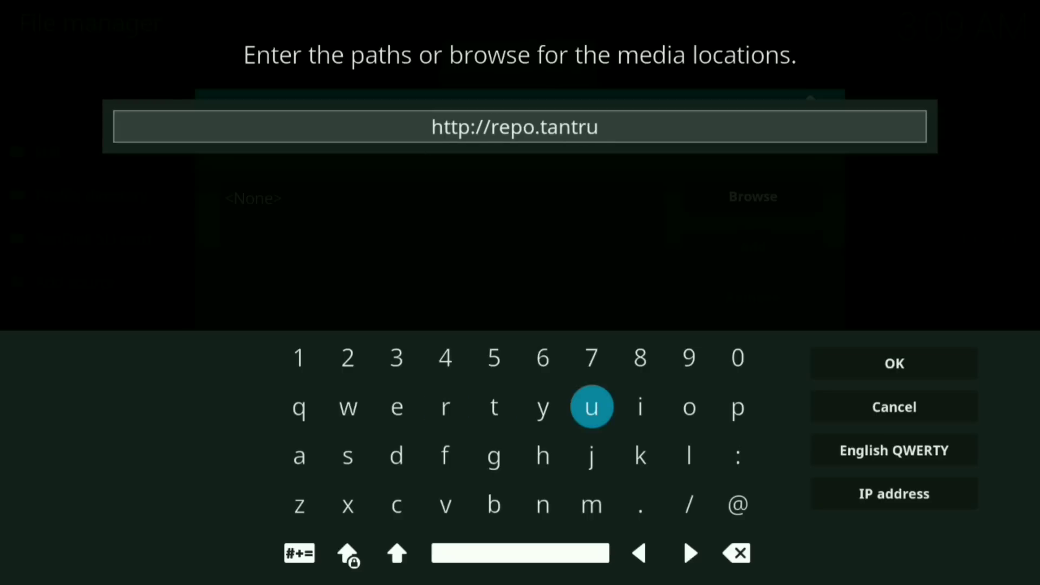
{"action": "type", "text": "mtv."}
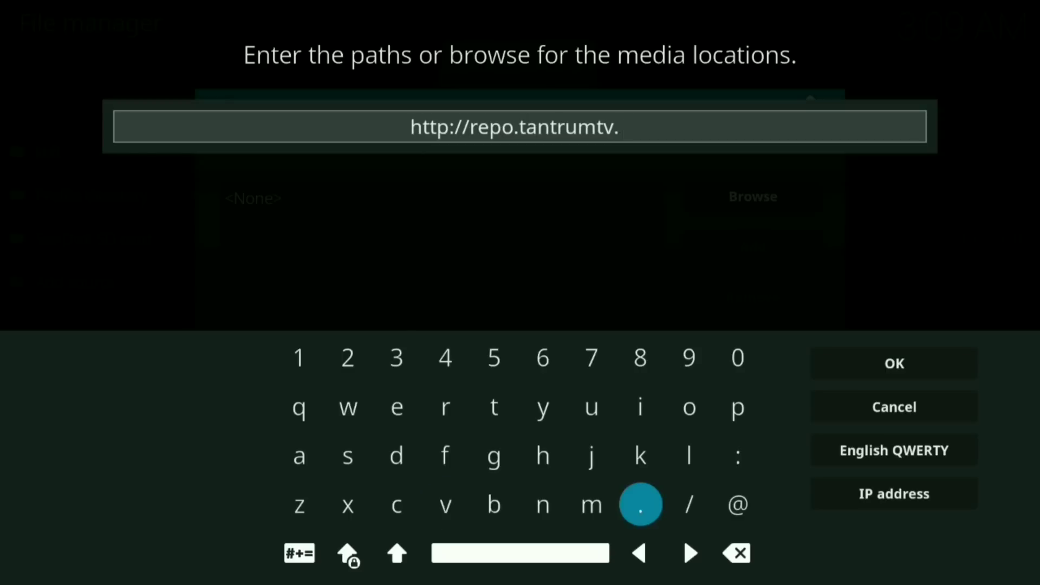
{"action": "type", "text": "co"}
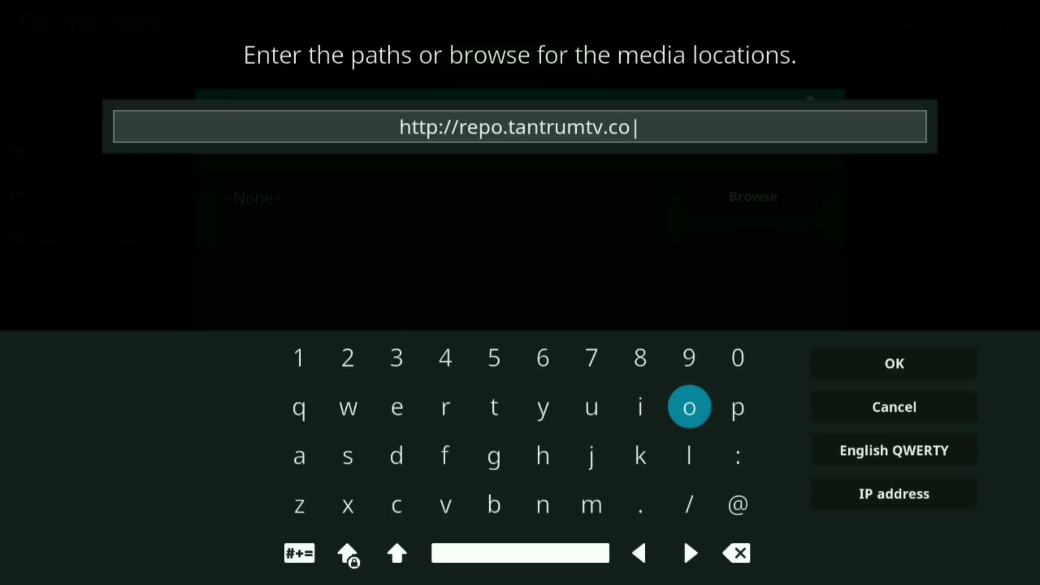
{"action": "type", "text": "m/"}
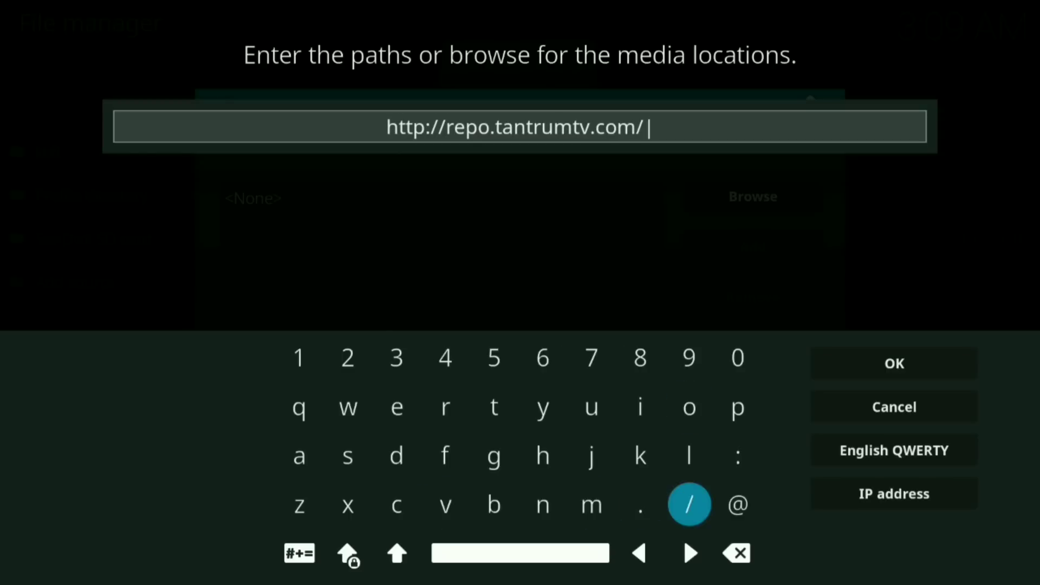
{"action": "type", "text": "dowm"}
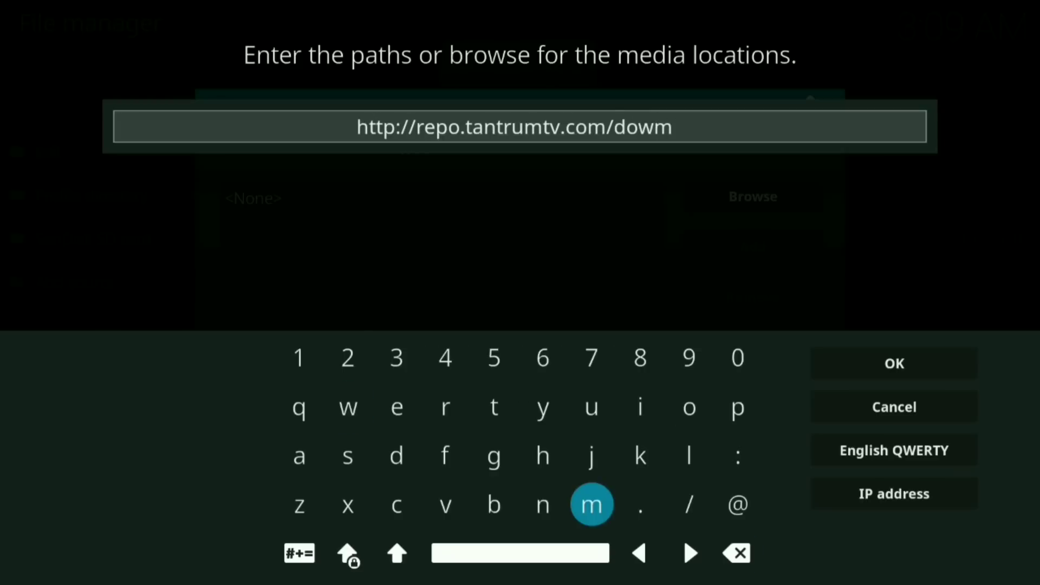
{"action": "key", "text": "BackSpace"}
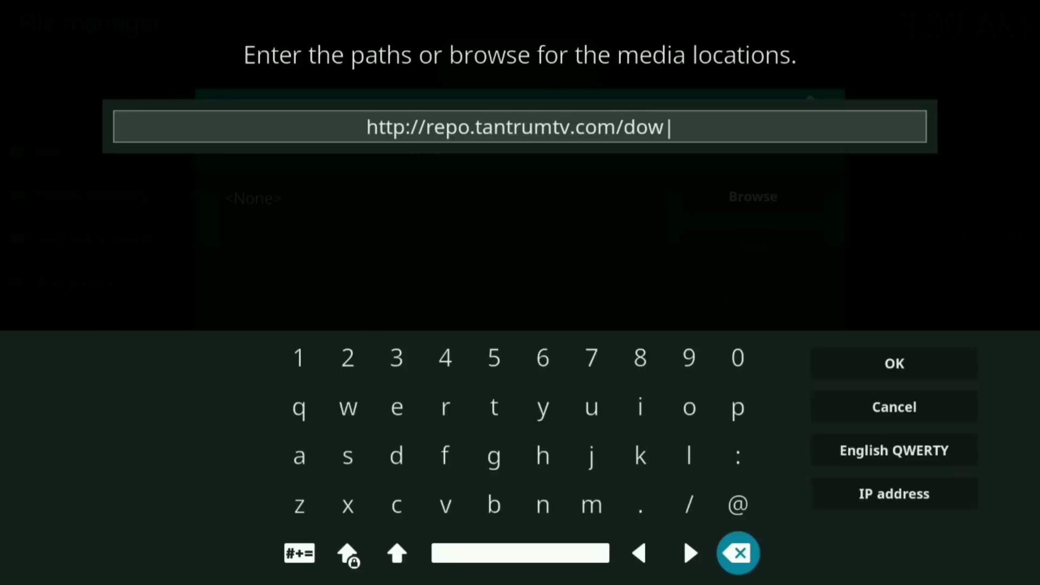
{"action": "type", "text": "n"}
{"action": "type", "text": "l"}
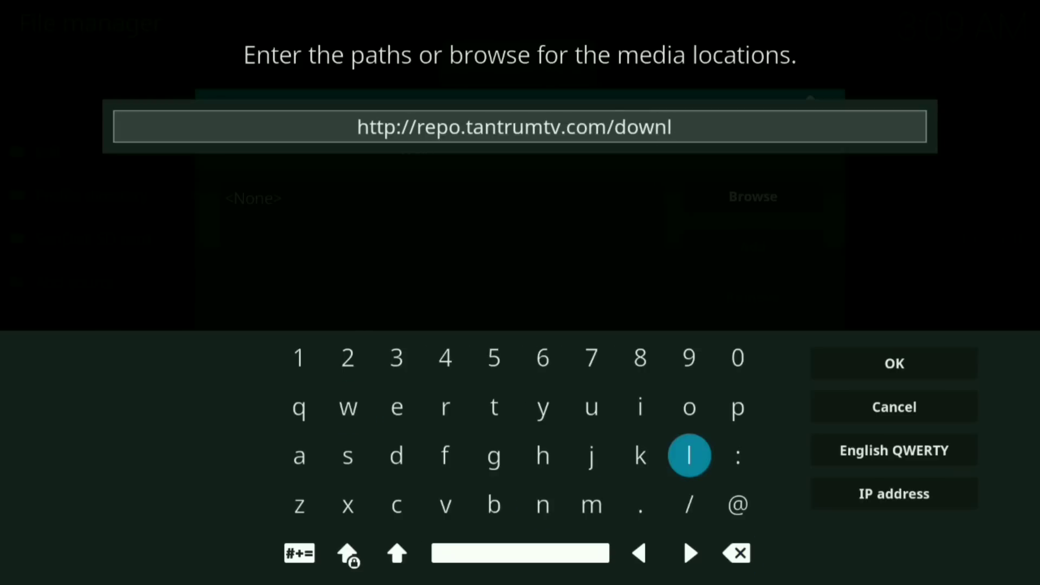
{"action": "type", "text": "oad"}
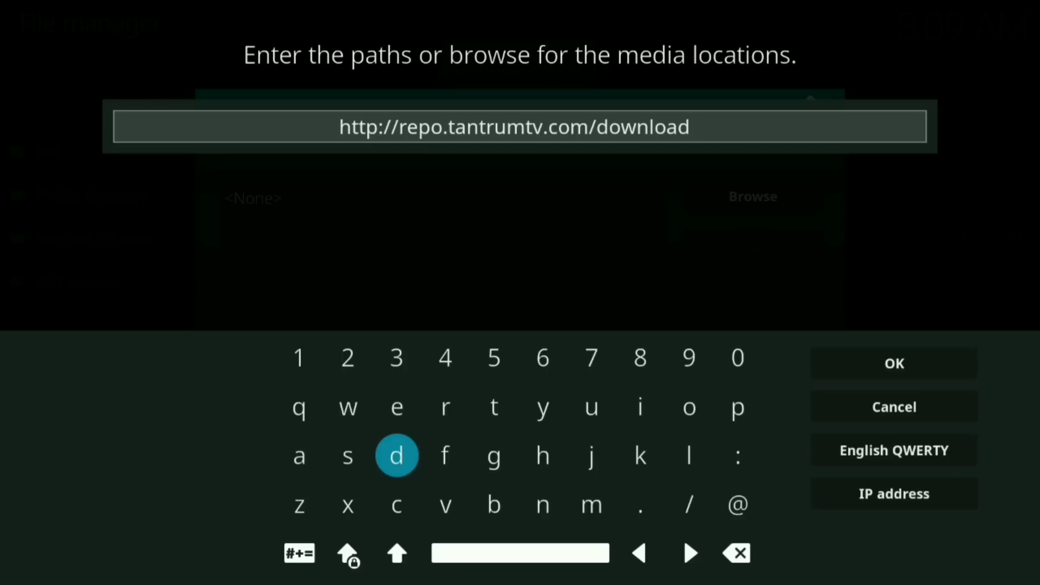
{"action": "key", "text": "Return"}
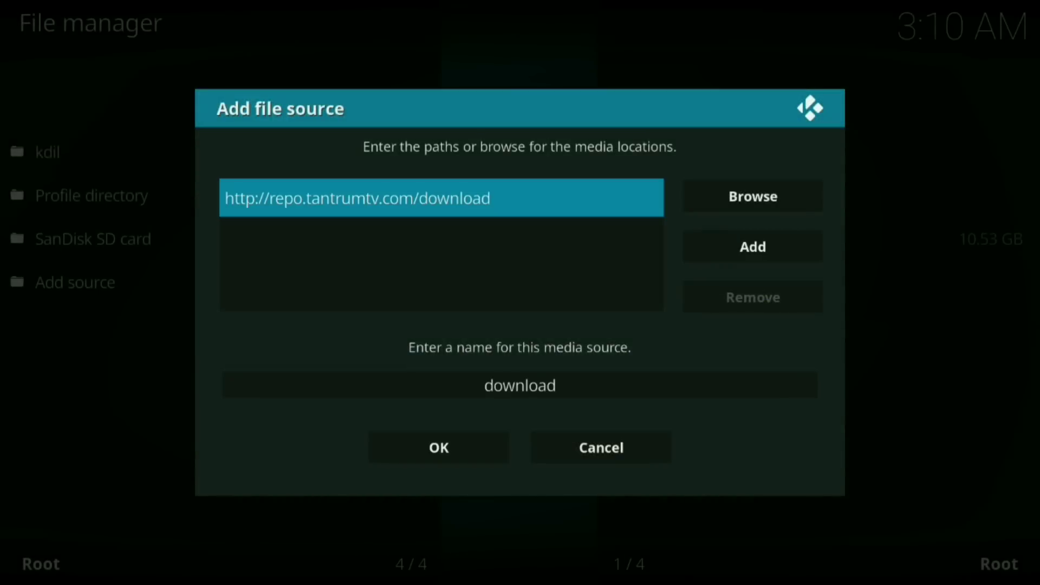
Step: Replace the media source's name with tantrumtv and save the new source
{"action": "key", "text": "Down"}
{"action": "key", "text": "Return"}
{"action": "key", "text": "BackSpace"}
{"action": "key", "text": "BackSpace"}
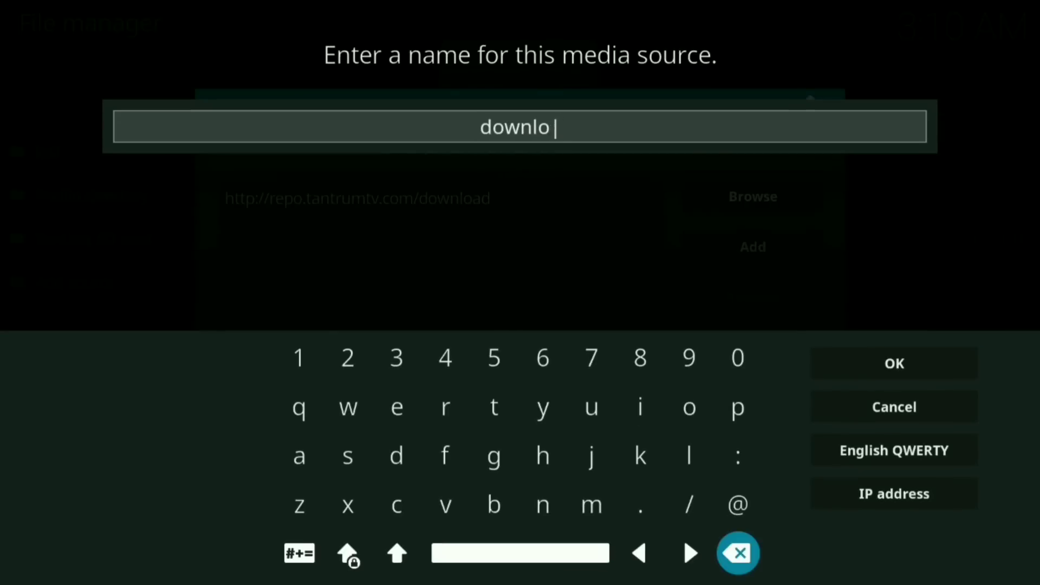
{"action": "key", "text": "BackSpace"}
{"action": "key", "text": "BackSpace"}
{"action": "key", "text": "BackSpace"}
{"action": "key", "text": "BackSpace"}
{"action": "key", "text": "BackSpace"}
{"action": "key", "text": "BackSpace"}
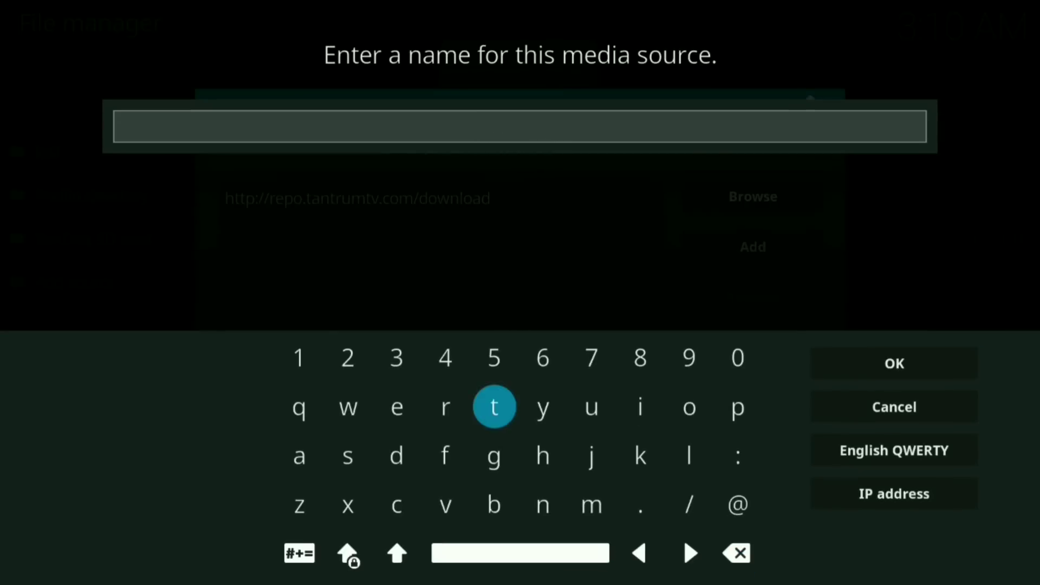
{"action": "type", "text": "ta"}
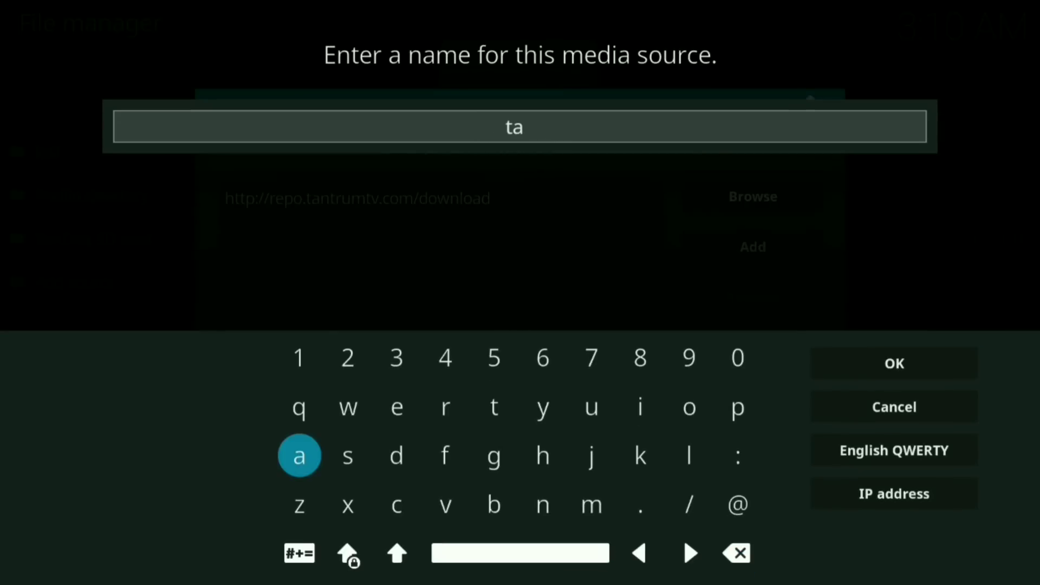
{"action": "type", "text": "ntr"}
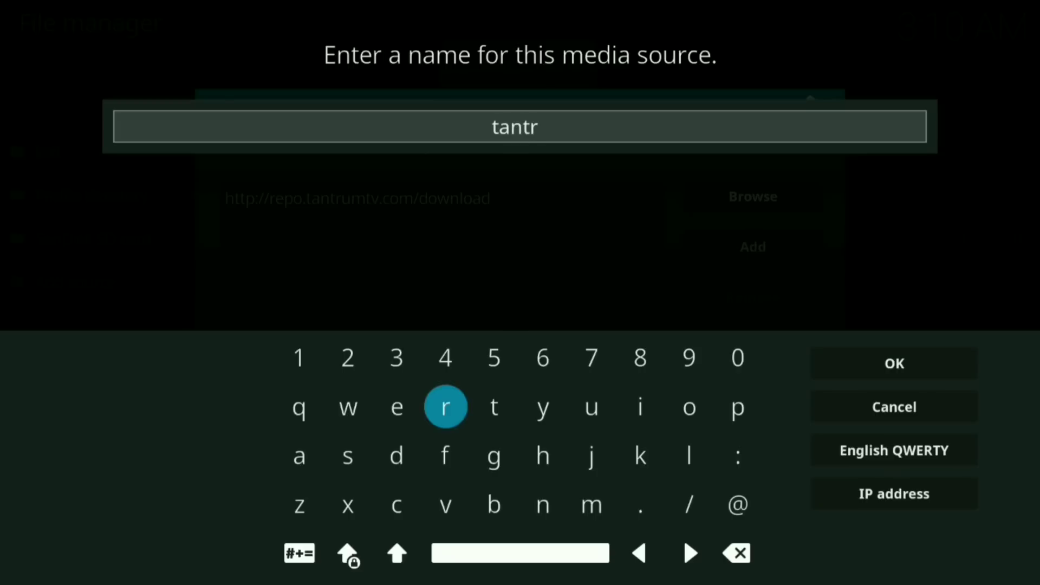
{"action": "type", "text": "umt"}
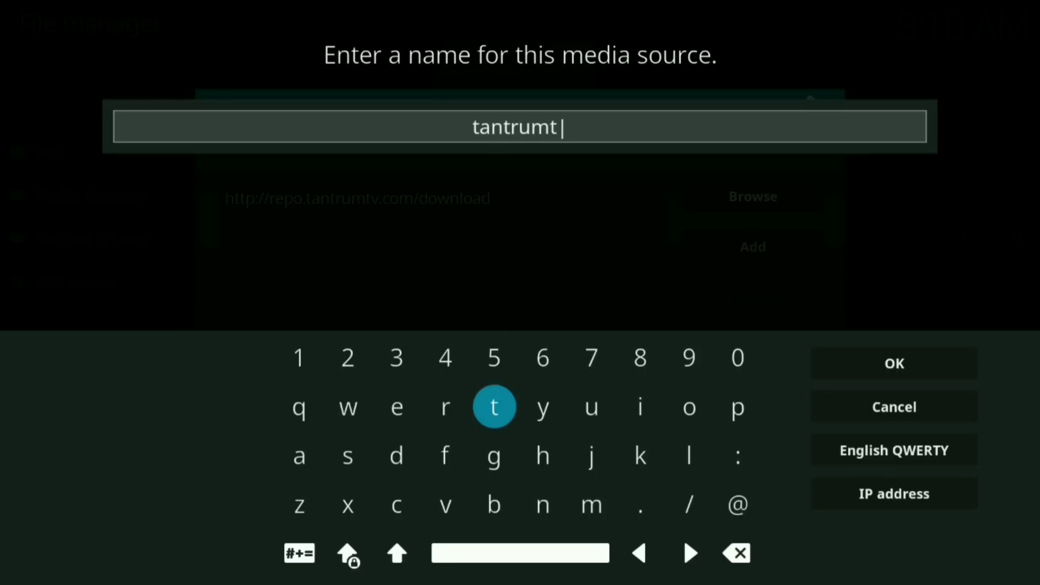
{"action": "type", "text": "v"}
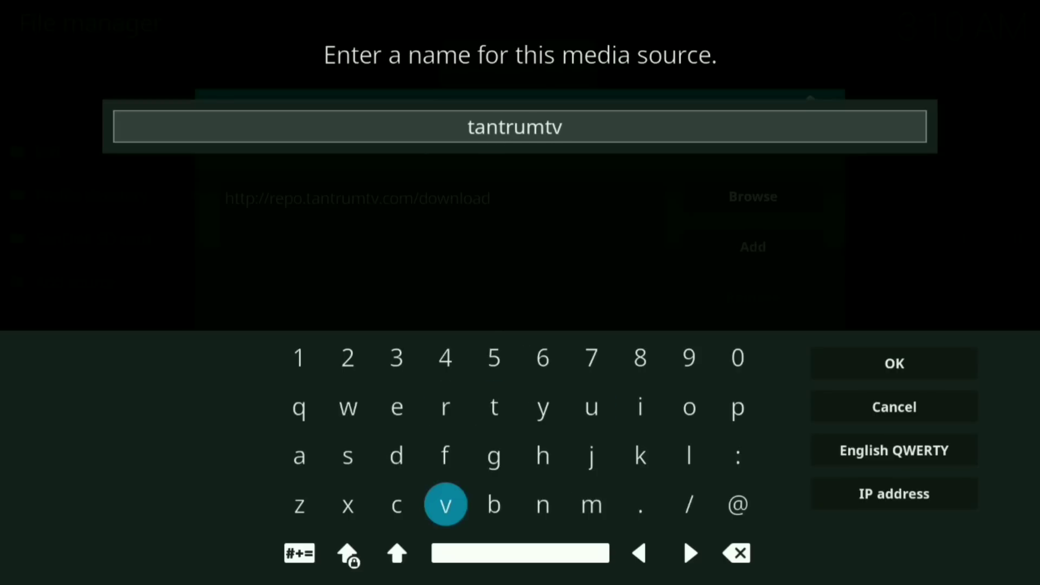
{"action": "left_click", "coordinate": [894, 363]}
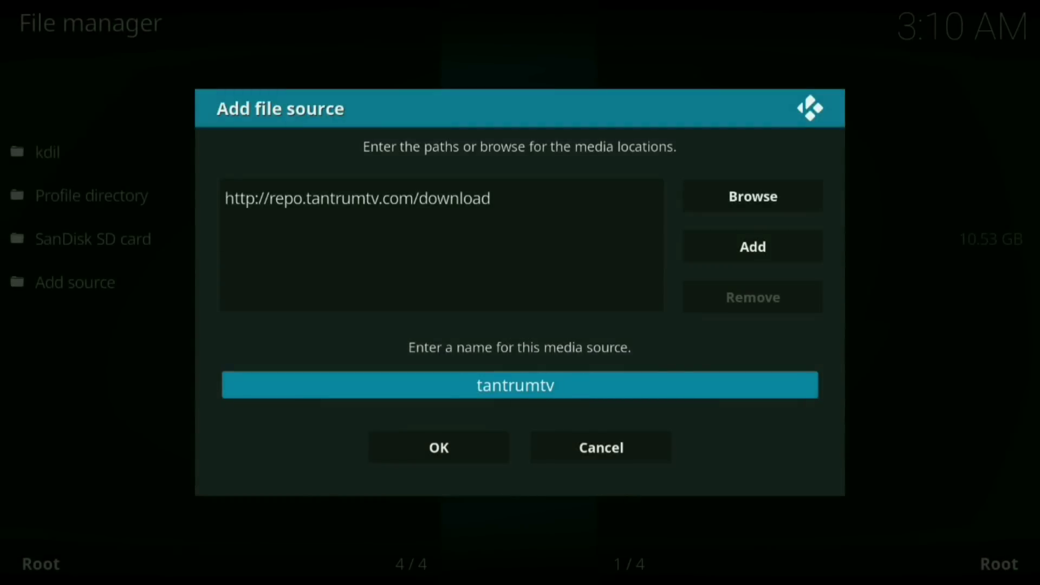
{"action": "left_click", "coordinate": [439, 447]}
{"action": "key", "text": "Return"}
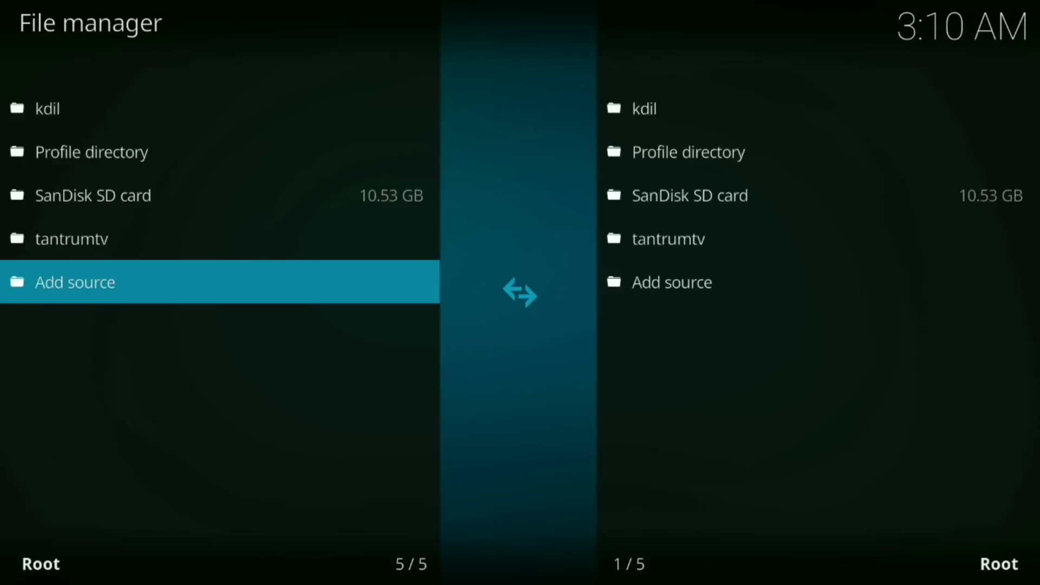
Step: Leave the file manager for the home screen and open the add-on browser
{"action": "key", "text": "Escape"}
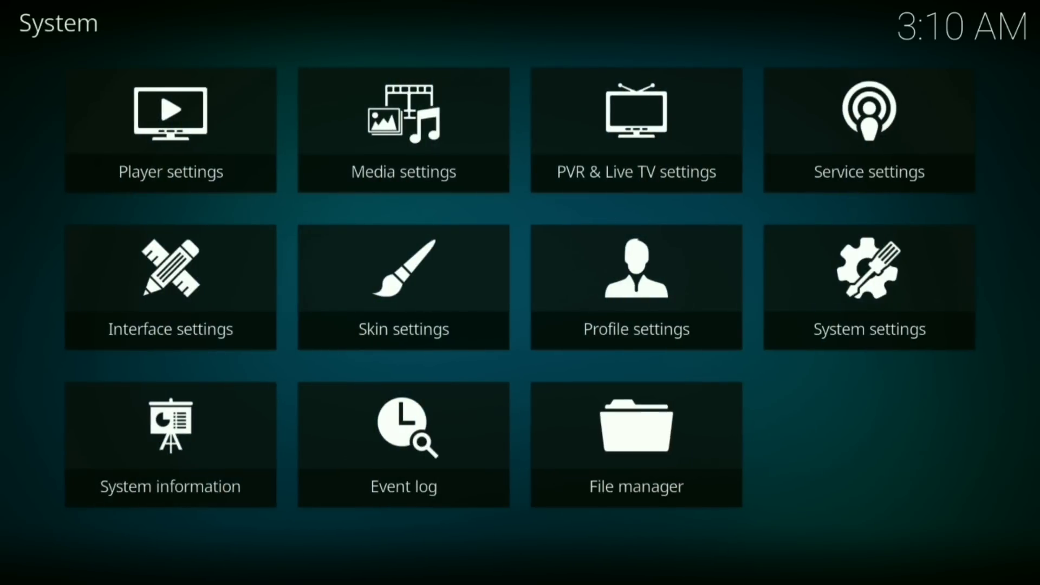
{"action": "key", "text": "Escape"}
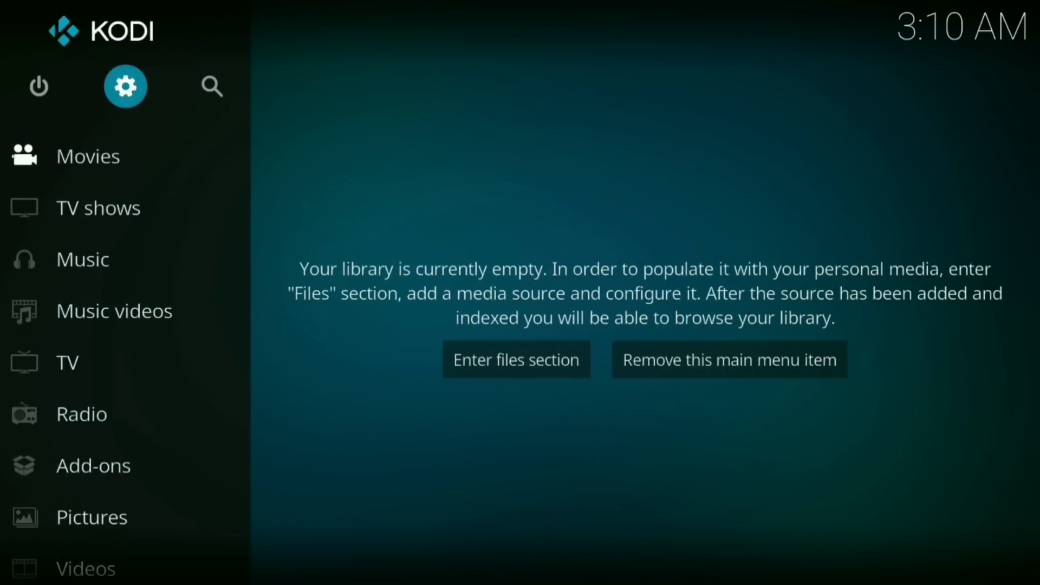
{"action": "key", "text": "Down"}
{"action": "key", "text": "Down"}
{"action": "key", "text": "Down"}
{"action": "key", "text": "Down"}
{"action": "key", "text": "Down"}
{"action": "key", "text": "Down"}
{"action": "key", "text": "Down"}
{"action": "key", "text": "Return"}
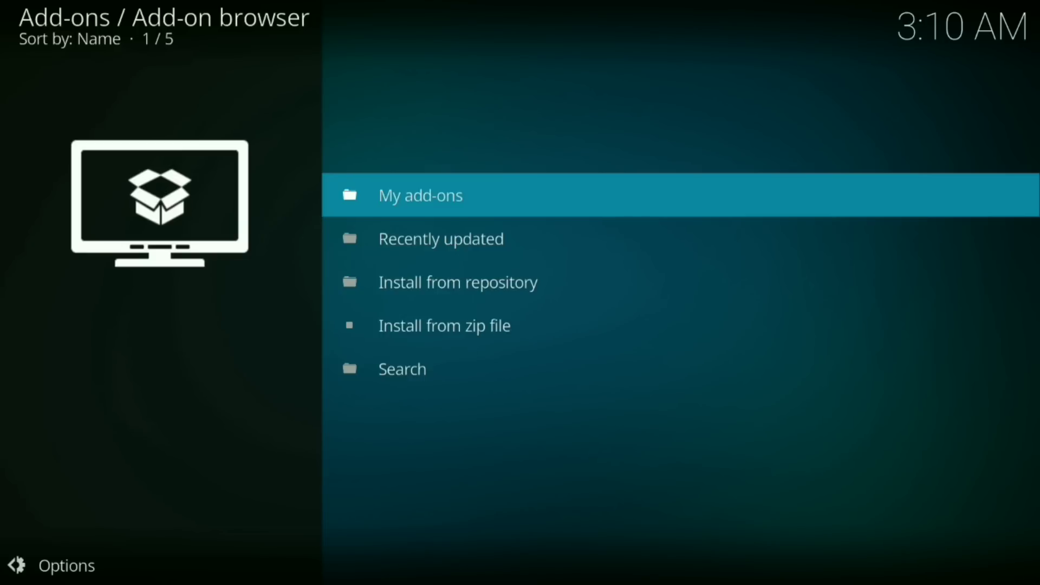
Step: Install repository.tantrumtv-1.0.0.zip as a zip-file add-on from the tantrumtv source
{"action": "key", "text": "Down"}
{"action": "key", "text": "Down"}
{"action": "key", "text": "Down"}
{"action": "key", "text": "Return"}
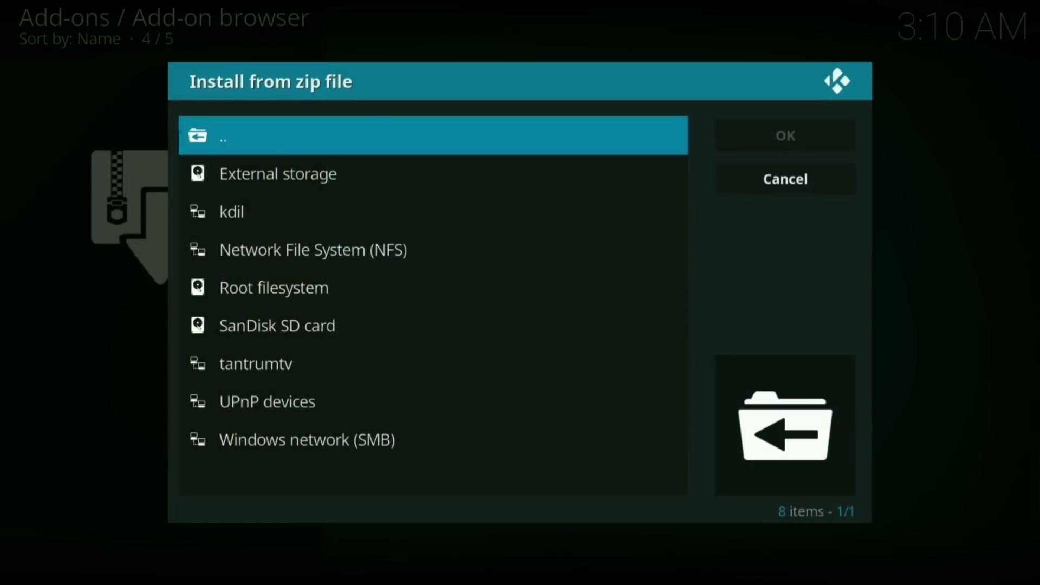
{"action": "key", "text": "Up"}
{"action": "key", "text": "Up"}
{"action": "key", "text": "Up"}
{"action": "key", "text": "Return"}
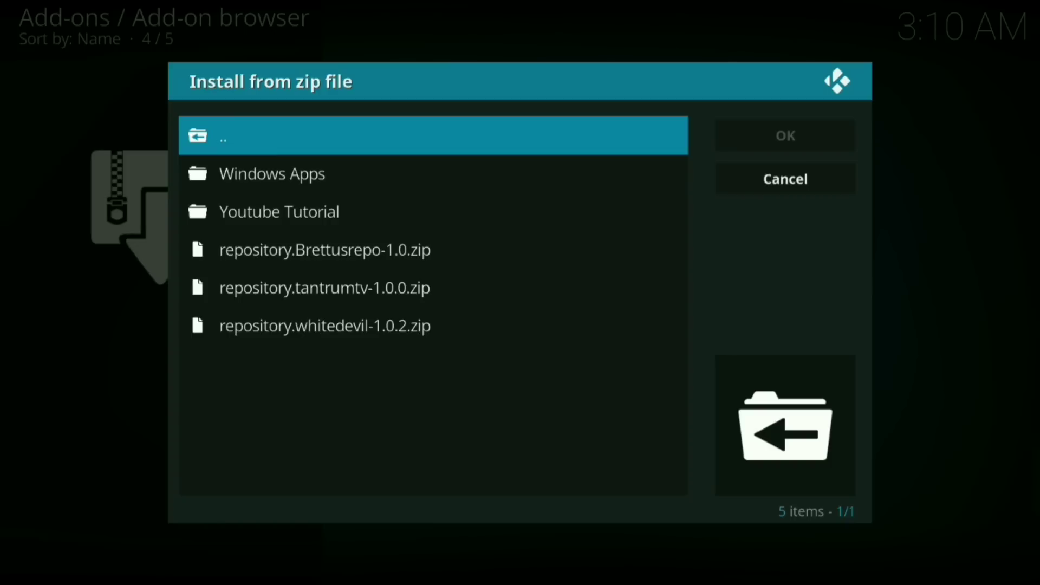
{"action": "left_click", "coordinate": [325, 287]}
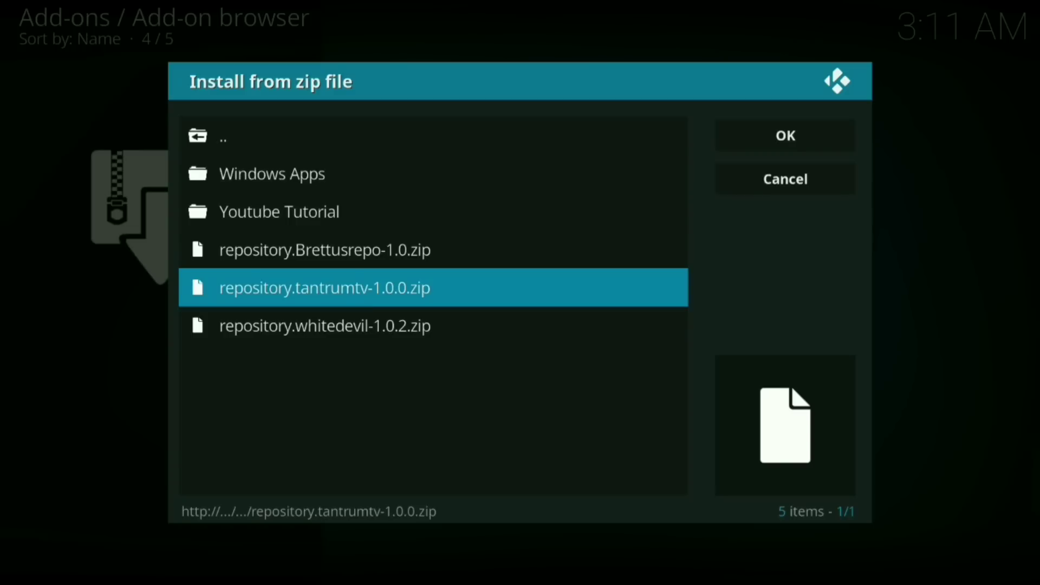
{"action": "key", "text": "Return"}
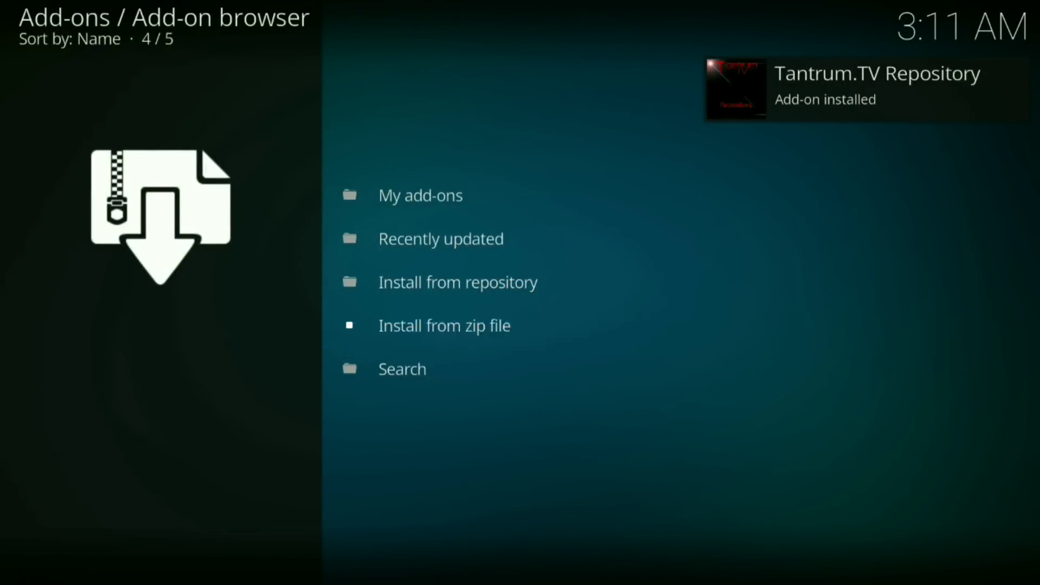
Step: Open the video add-ons category of the Tantrum.TV Repository for installing from a repository
{"action": "key", "text": "Up"}
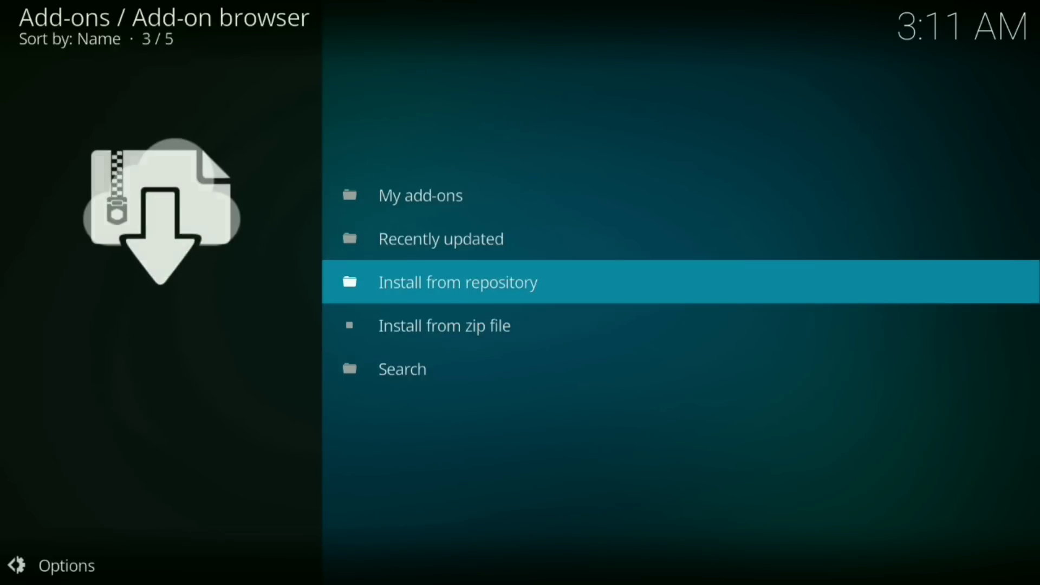
{"action": "key", "text": "Return"}
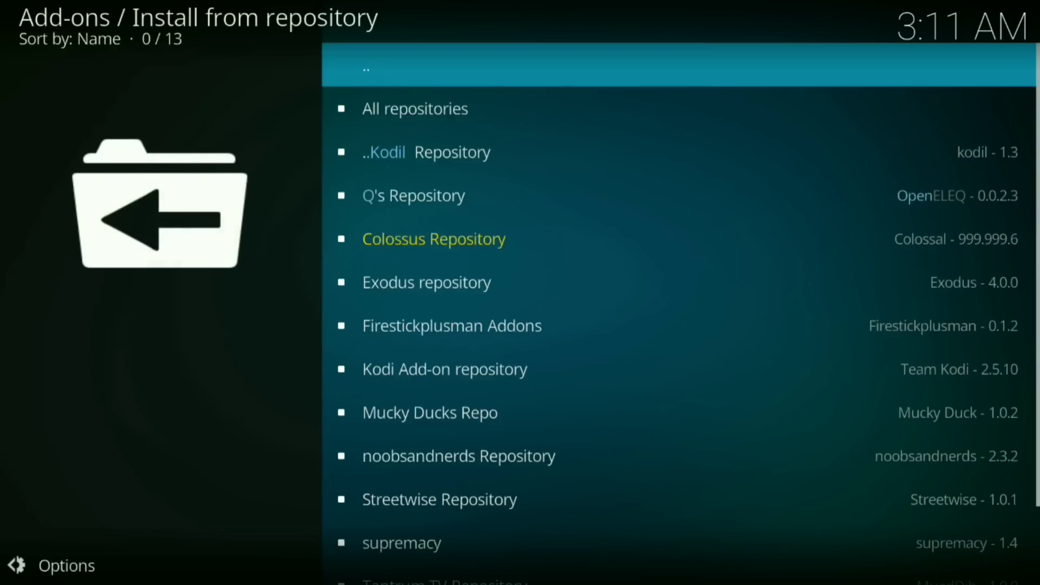
{"action": "key", "text": "Up"}
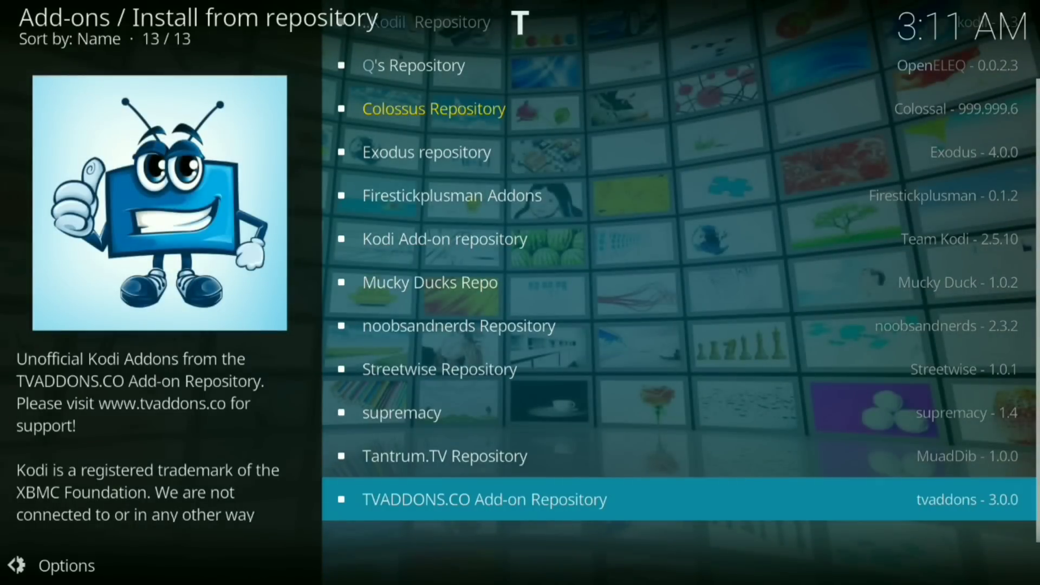
{"action": "key", "text": "Up"}
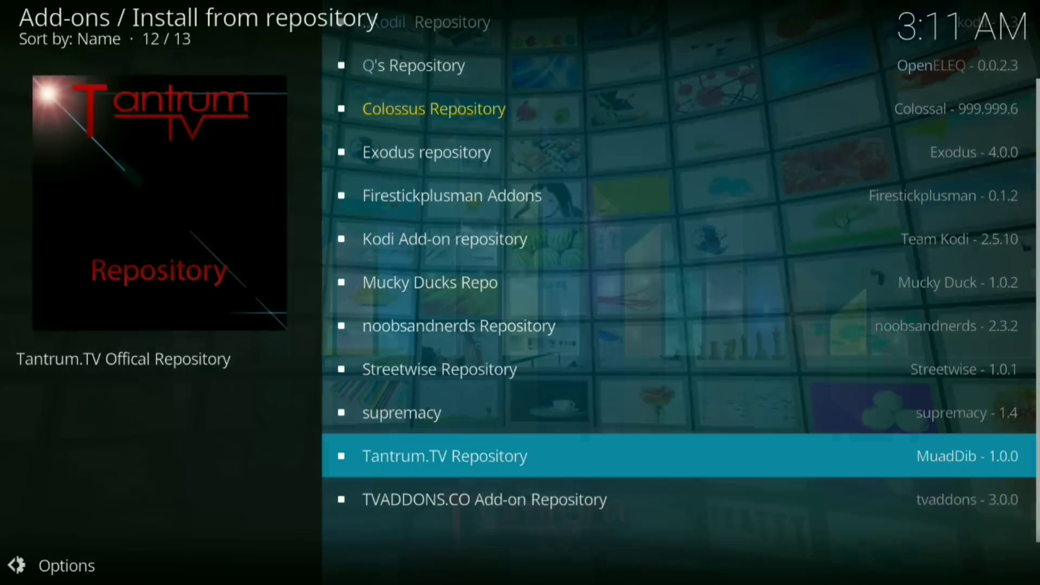
{"action": "key", "text": "Return"}
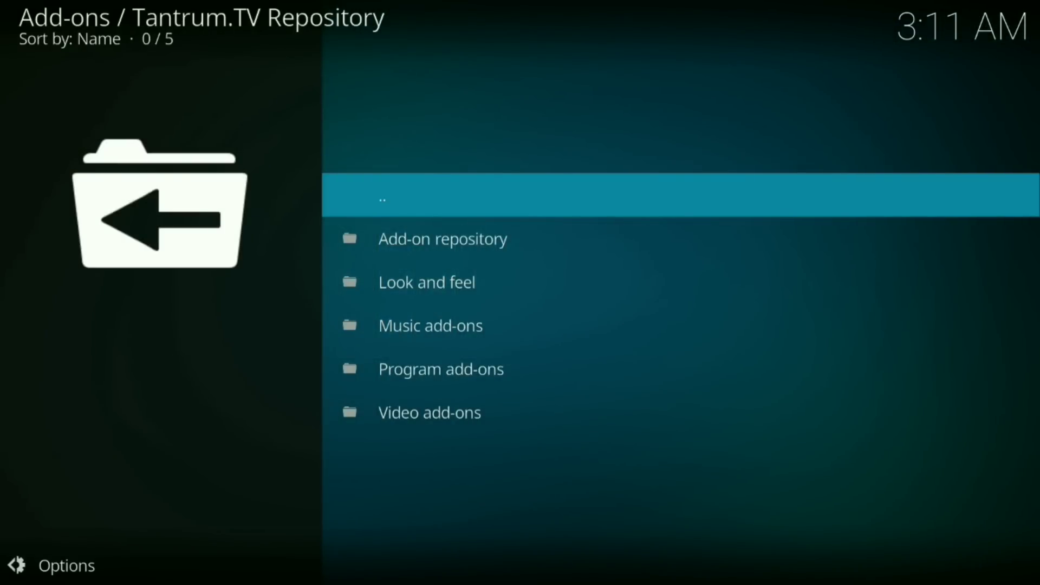
{"action": "key", "text": "Up"}
{"action": "key", "text": "Return"}
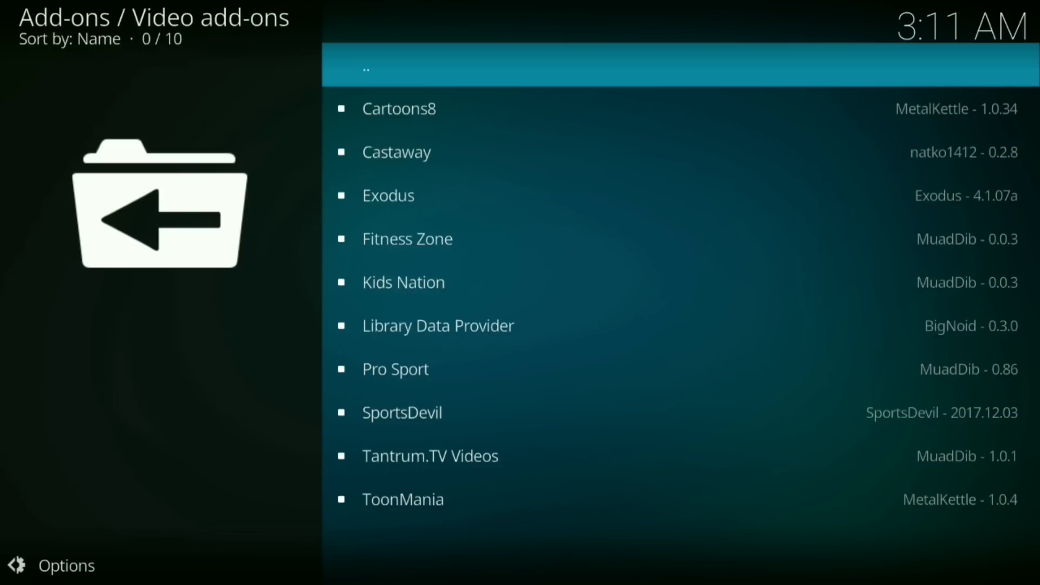
Step: Install the Exodus video add-on, choosing version 4.1.07a from the Tantrum.TV Repository
{"action": "key", "text": "Down"}
{"action": "key", "text": "Down"}
{"action": "key", "text": "Down"}
{"action": "key", "text": "Return"}
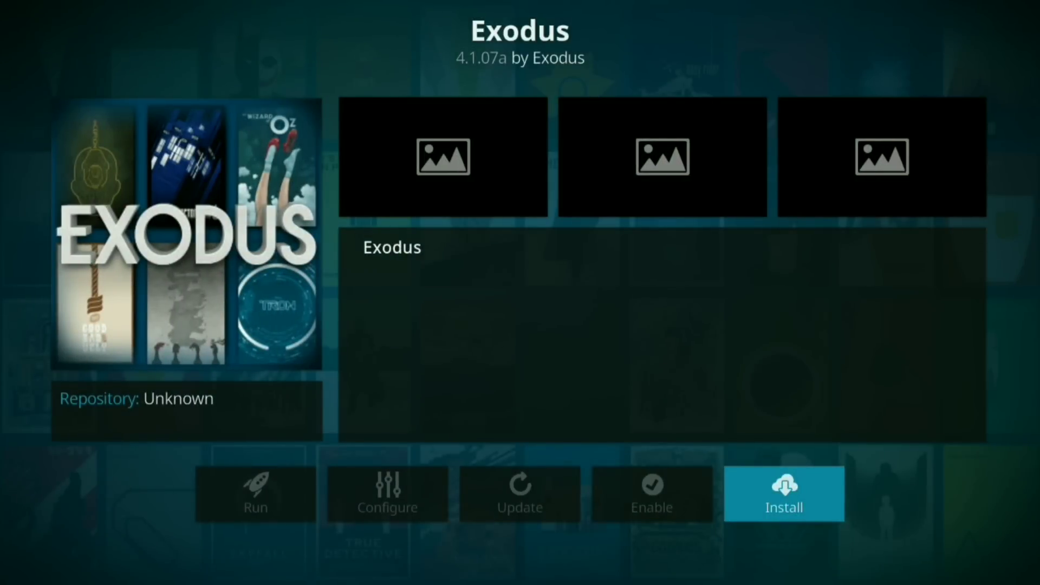
{"action": "key", "text": "Return"}
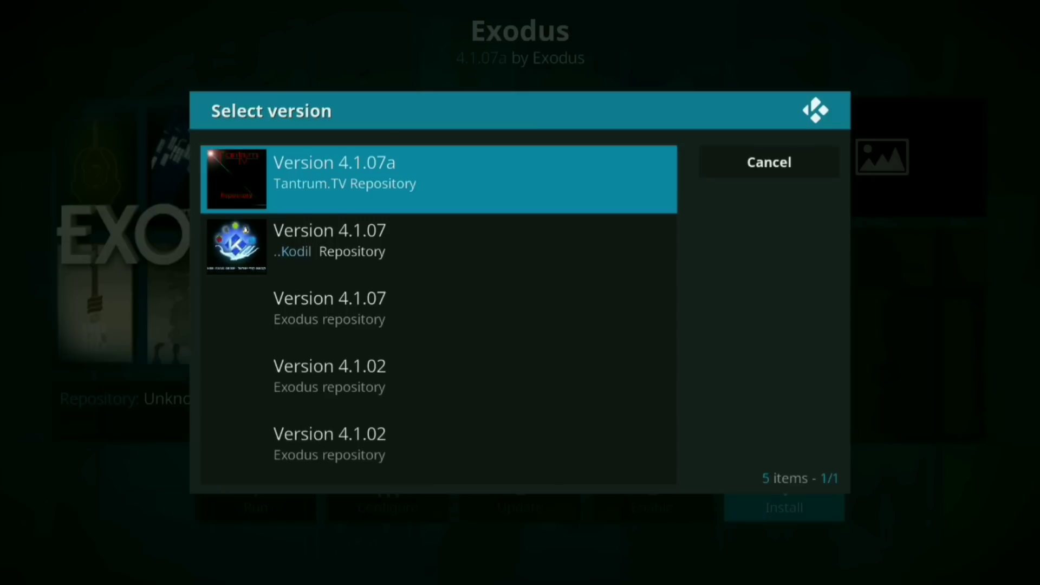
{"action": "key", "text": "Return"}
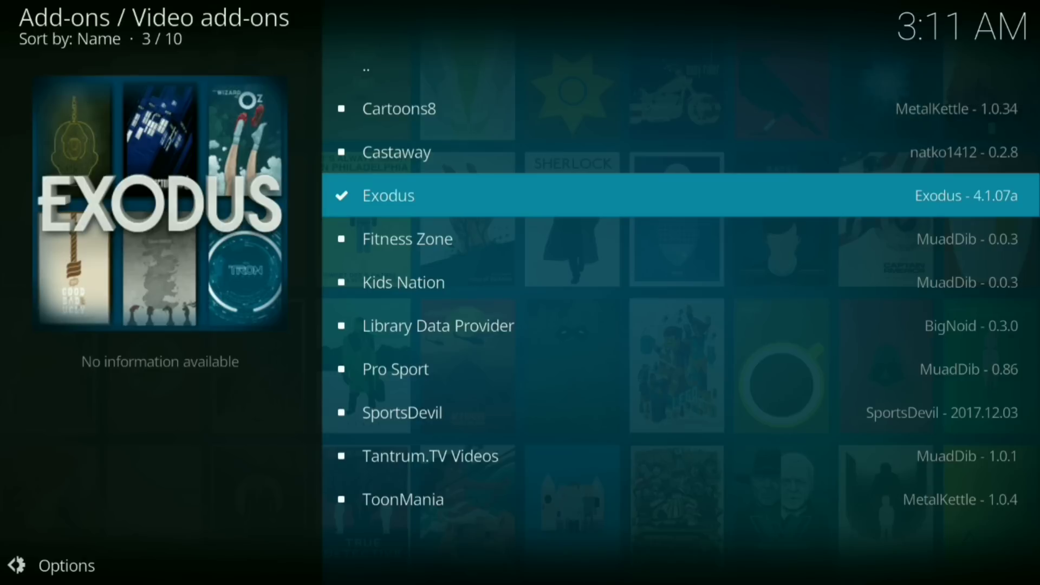
Step: Go back to the main add-ons screen and launch the installed Exodus add-on
{"action": "key", "text": "BackSpace"}
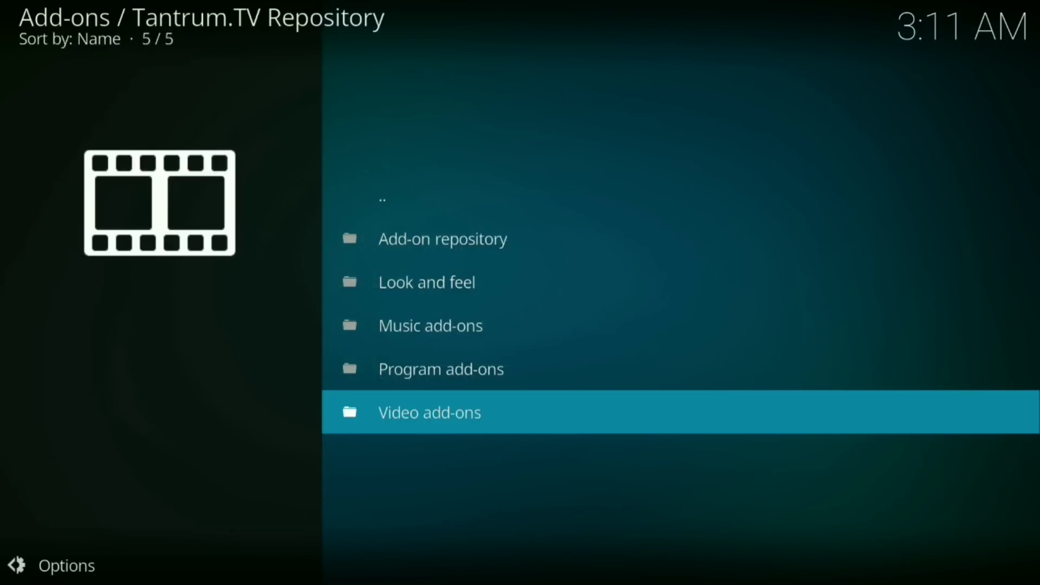
{"action": "key", "text": "BackSpace"}
{"action": "key", "text": "BackSpace"}
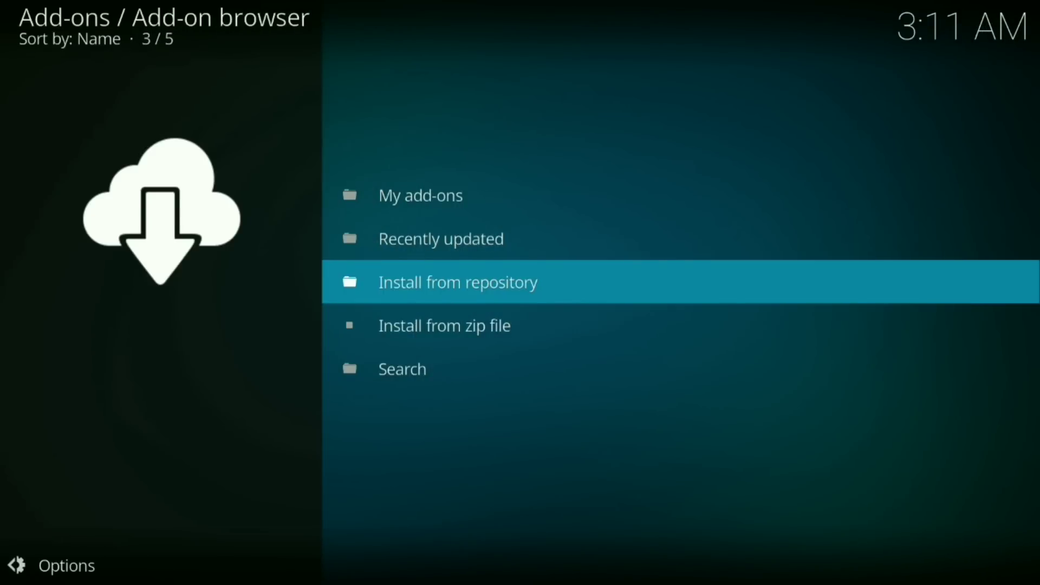
{"action": "key", "text": "BackSpace"}
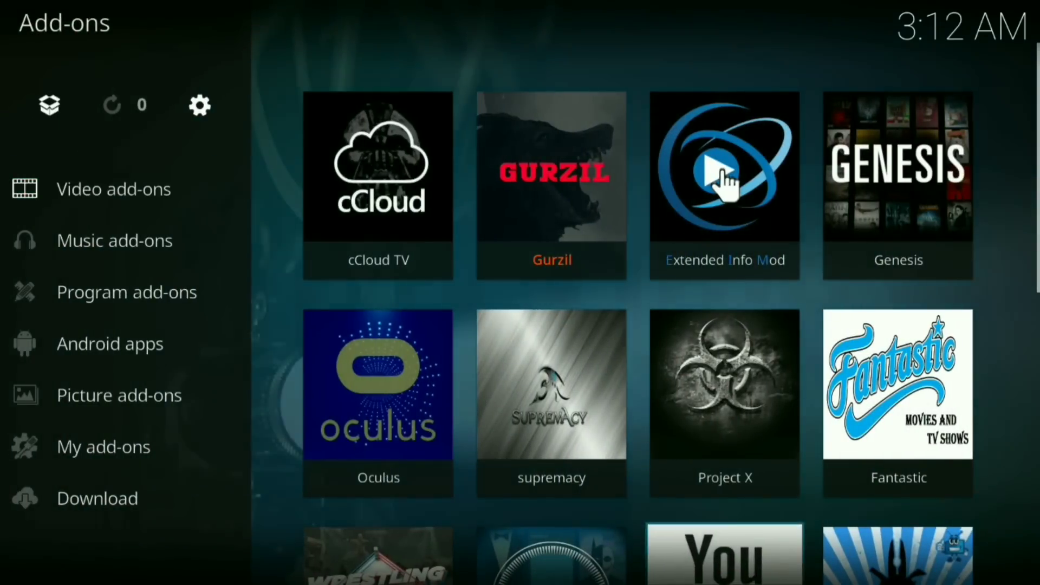
{"action": "key", "text": "Down"}
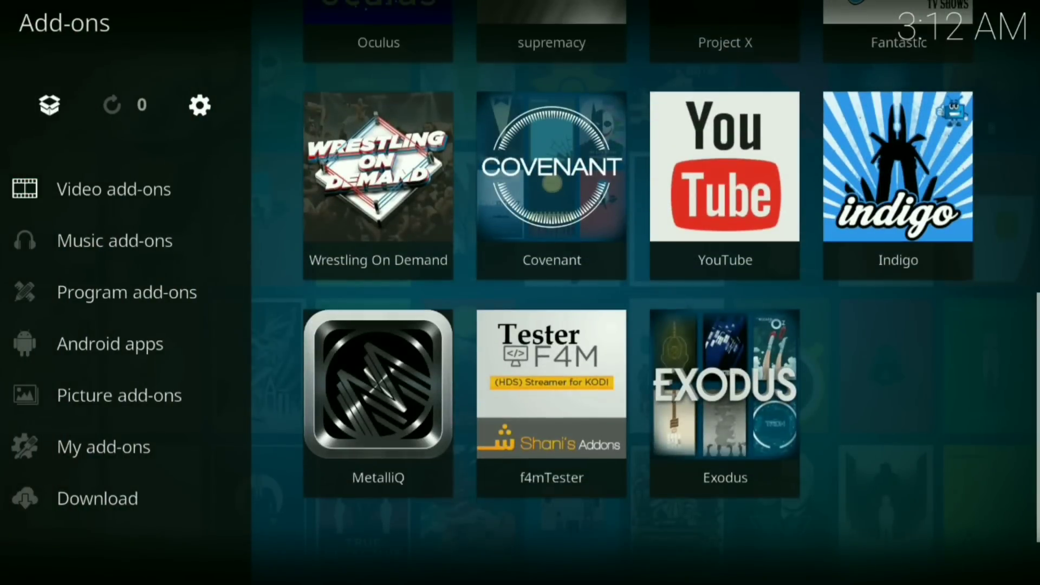
{"action": "key", "text": "Return"}
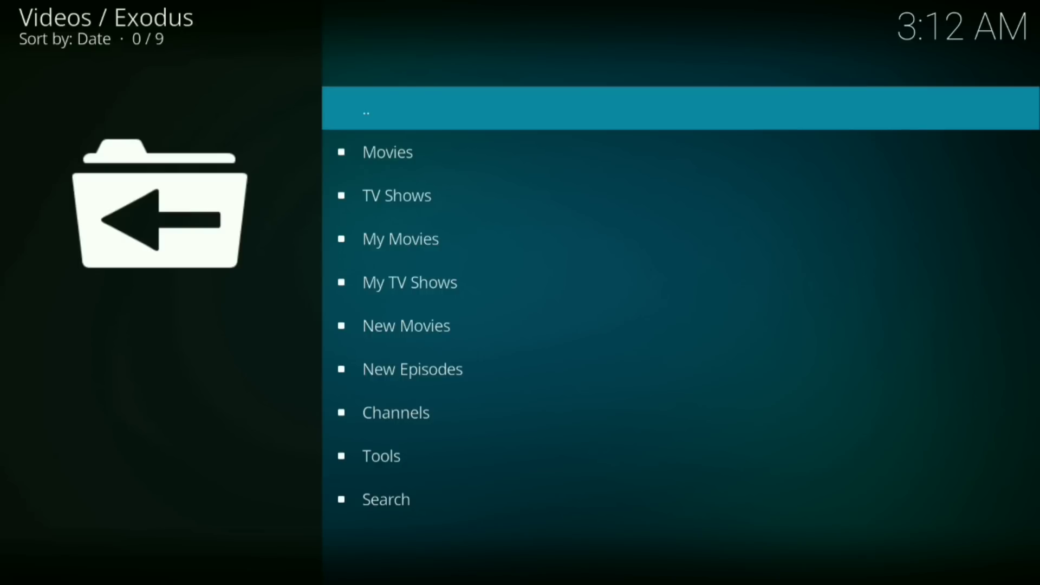
Step: Open the In Theaters list within the Movies section of Exodus
{"action": "key", "text": "Down"}
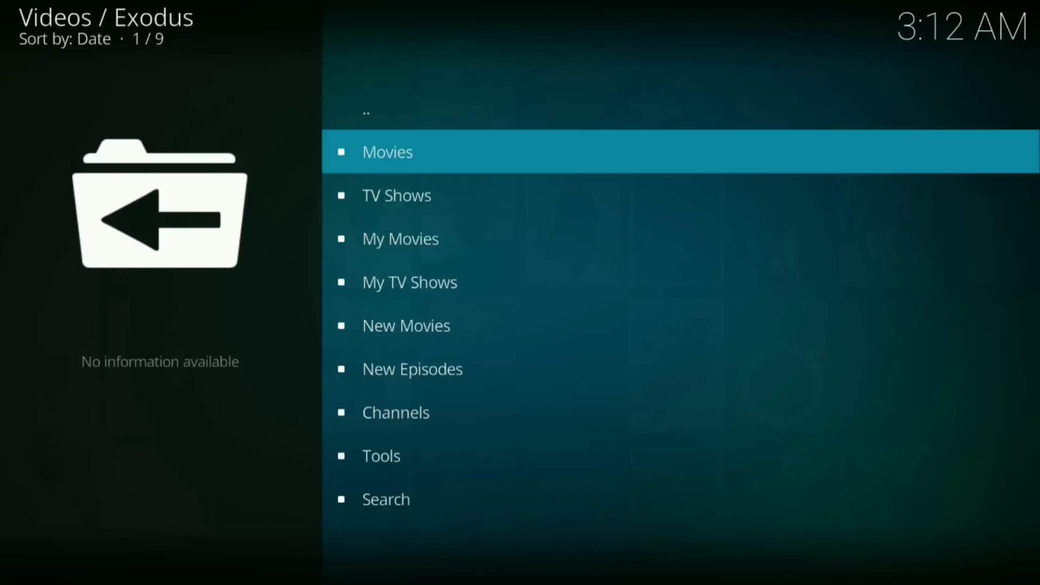
{"action": "key", "text": "Return"}
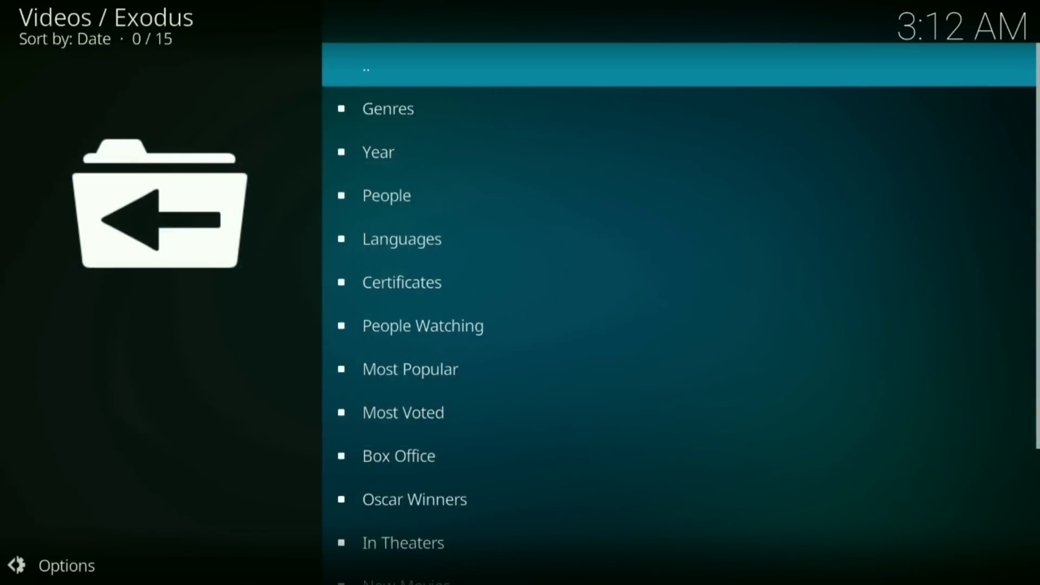
{"action": "key", "text": "Down"}
{"action": "key", "text": "Down"}
{"action": "key", "text": "Down"}
{"action": "key", "text": "Down"}
{"action": "key", "text": "Down"}
{"action": "key", "text": "Down"}
{"action": "key", "text": "Down"}
{"action": "key", "text": "Down"}
{"action": "key", "text": "Down"}
{"action": "key", "text": "Down"}
{"action": "key", "text": "Down"}
{"action": "key", "text": "Down"}
{"action": "key", "text": "Down"}
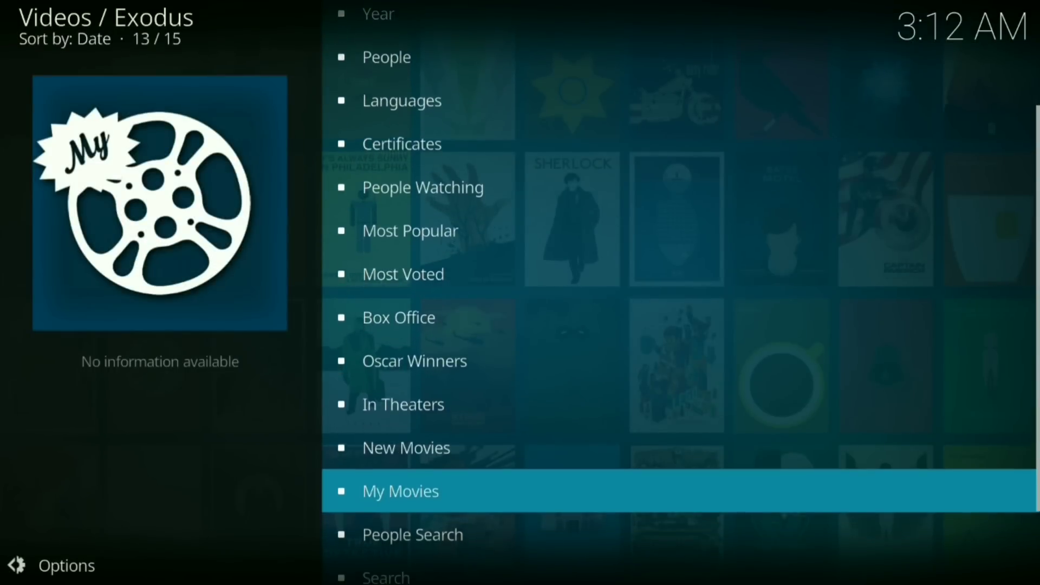
{"action": "key", "text": "Up"}
{"action": "key", "text": "Up"}
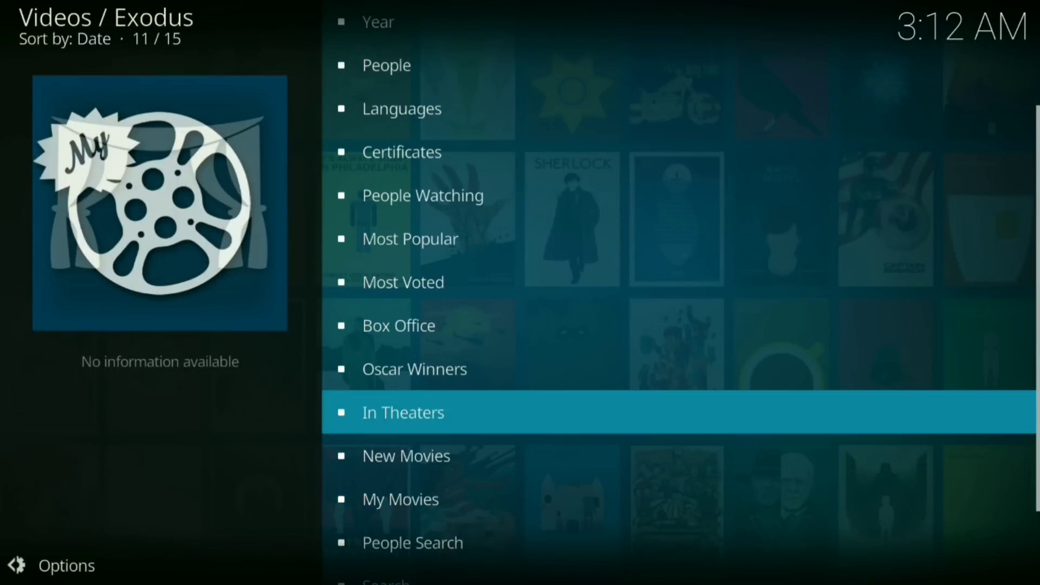
{"action": "key", "text": "Return"}
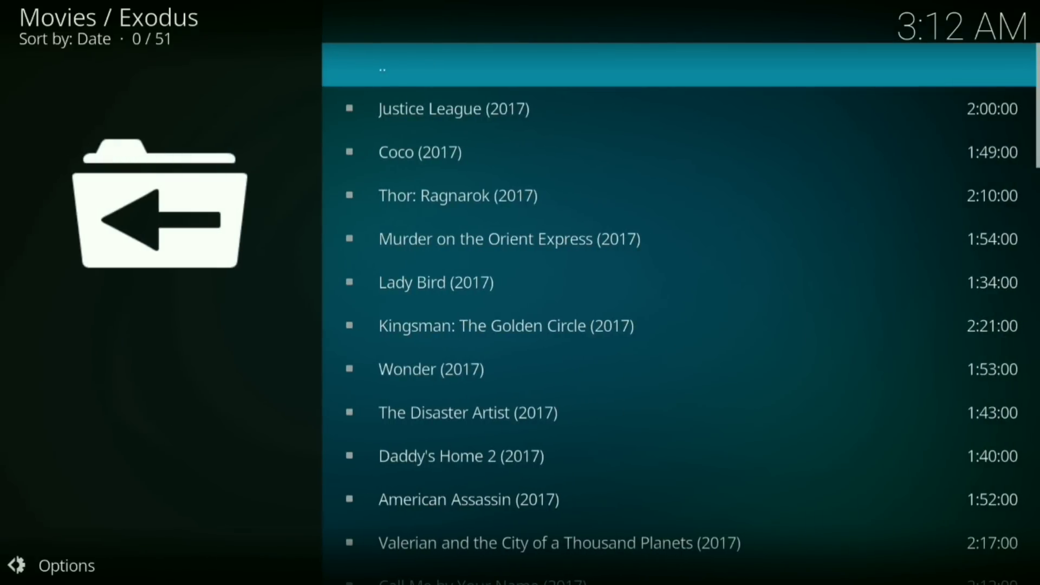
Step: Browse the In Theaters movie list down to the entry It (2017)
{"action": "key", "text": "Down"}
{"action": "key", "text": "Down"}
{"action": "key", "text": "Down"}
{"action": "key", "text": "Down"}
{"action": "key", "text": "Down"}
{"action": "key", "text": "Down"}
{"action": "key", "text": "Down"}
{"action": "key", "text": "Down"}
{"action": "key", "text": "Down"}
{"action": "key", "text": "Down"}
{"action": "key", "text": "Down"}
{"action": "key", "text": "Down"}
{"action": "key", "text": "Down"}
{"action": "key", "text": "Down"}
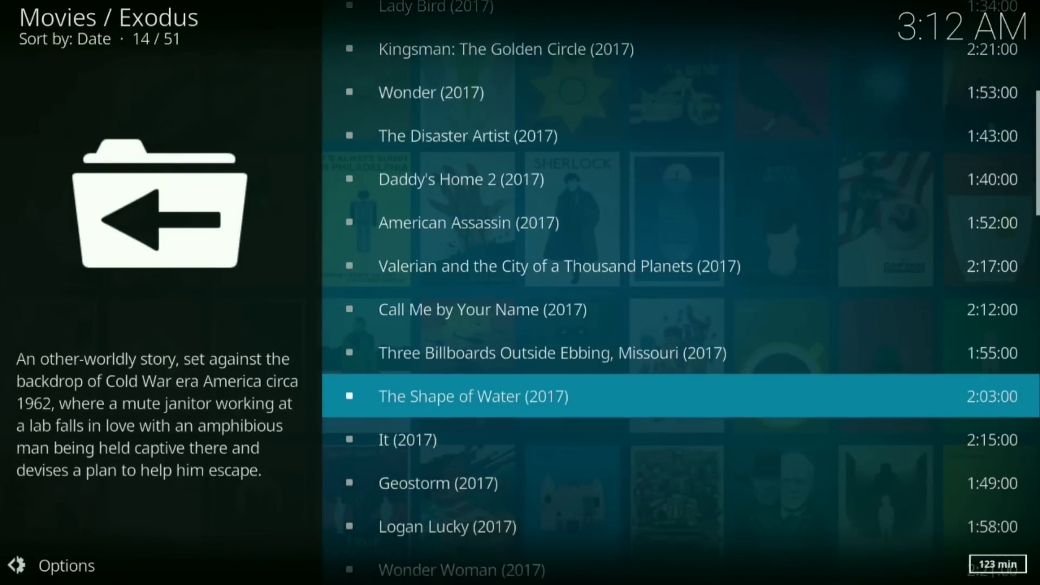
{"action": "key", "text": "Down"}
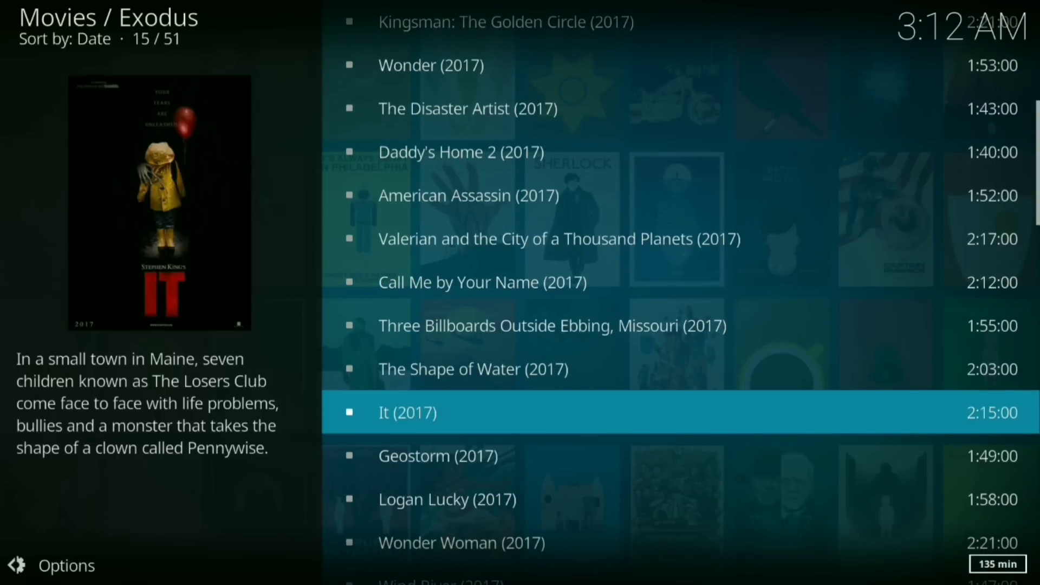